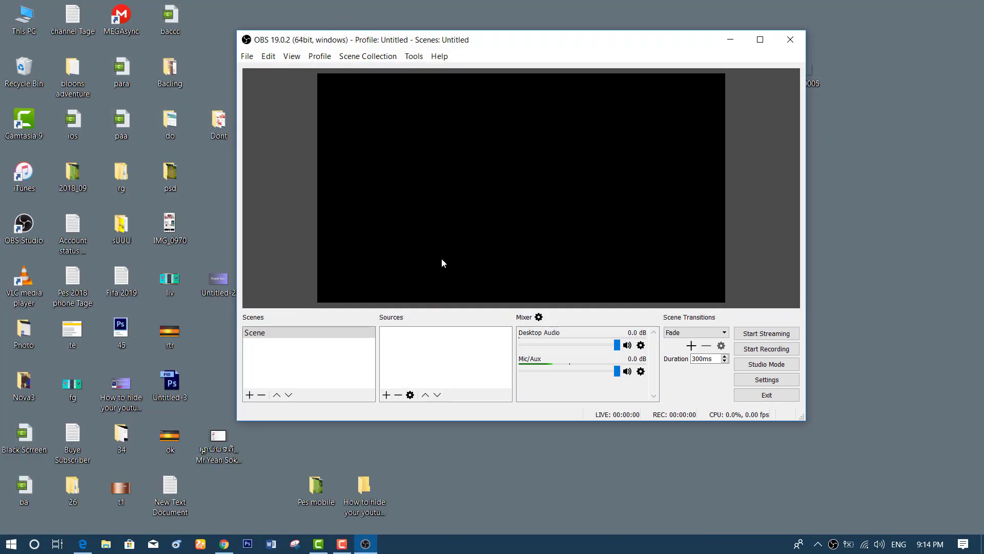
Add a new Display Capture source for Display 0 with cursor capture enabled, and exit OBS.
{"action": "right_click", "coordinate": [428, 345]}
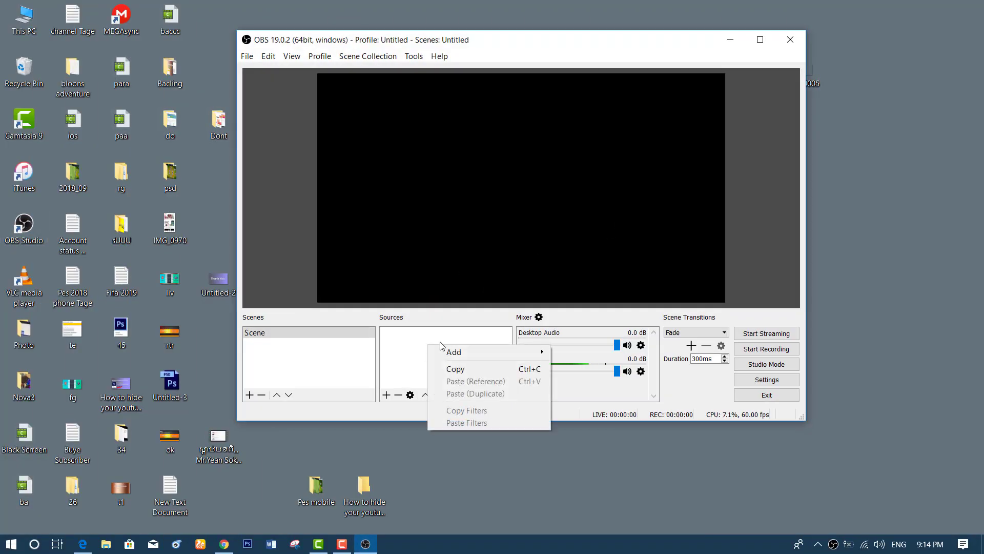
{"action": "mouse_move", "coordinate": [500, 355]}
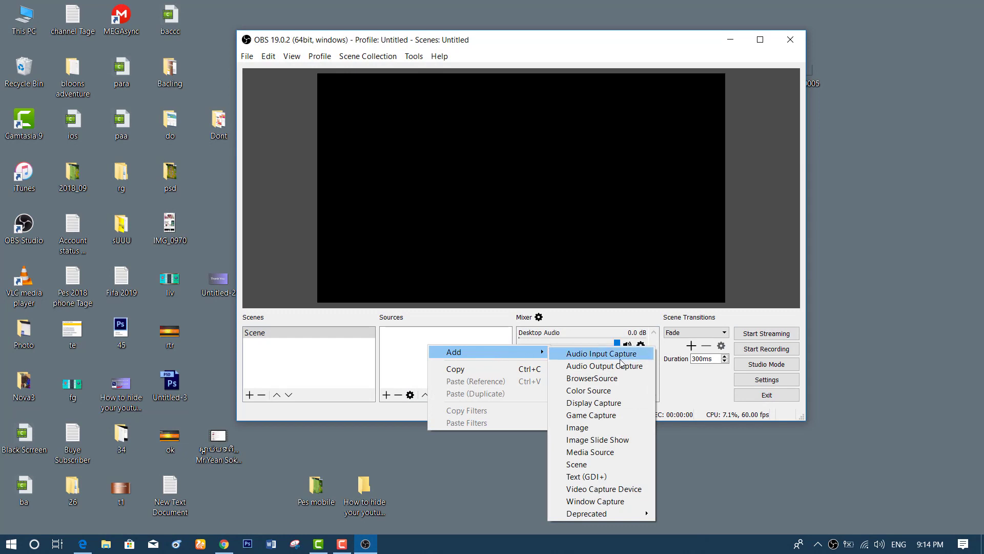
{"action": "left_click", "coordinate": [630, 404]}
{"action": "left_click", "coordinate": [529, 301]}
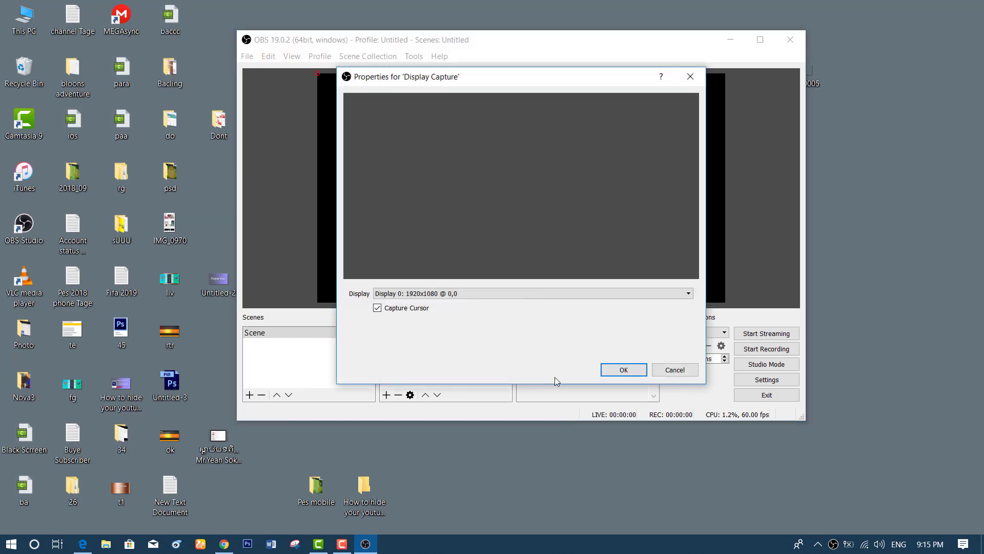
{"action": "left_click", "coordinate": [619, 370]}
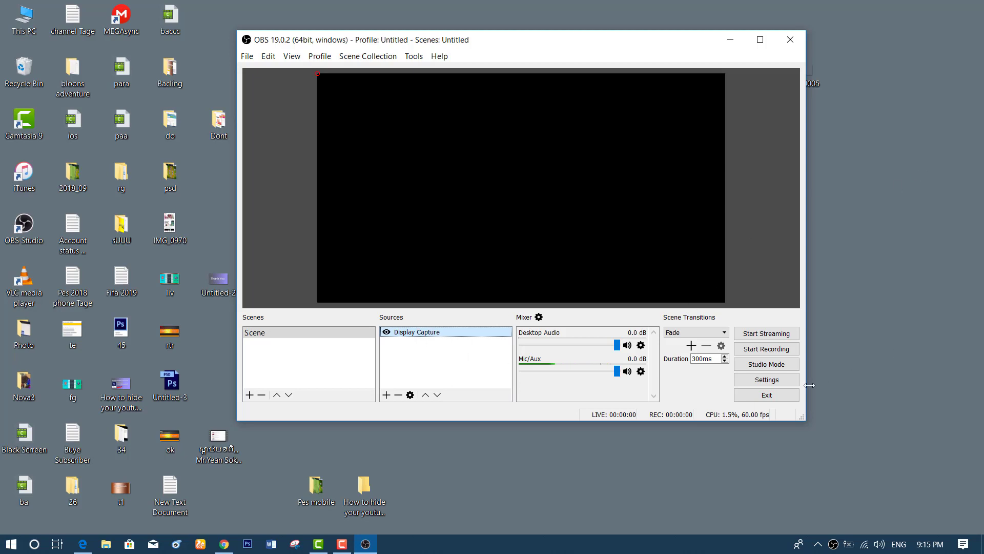
{"action": "left_click", "coordinate": [778, 398]}
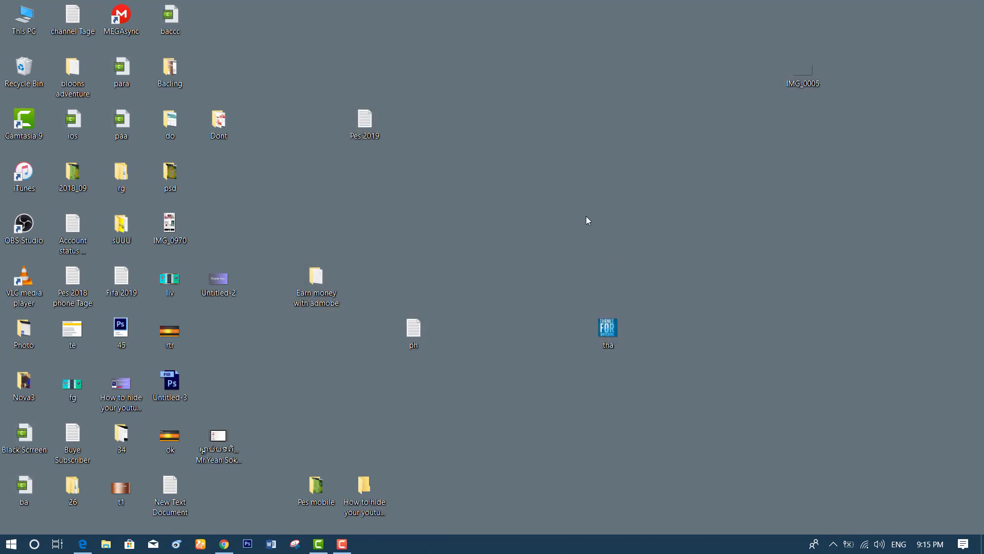
{"action": "right_click", "coordinate": [588, 221]}
{"action": "left_click", "coordinate": [626, 255]}
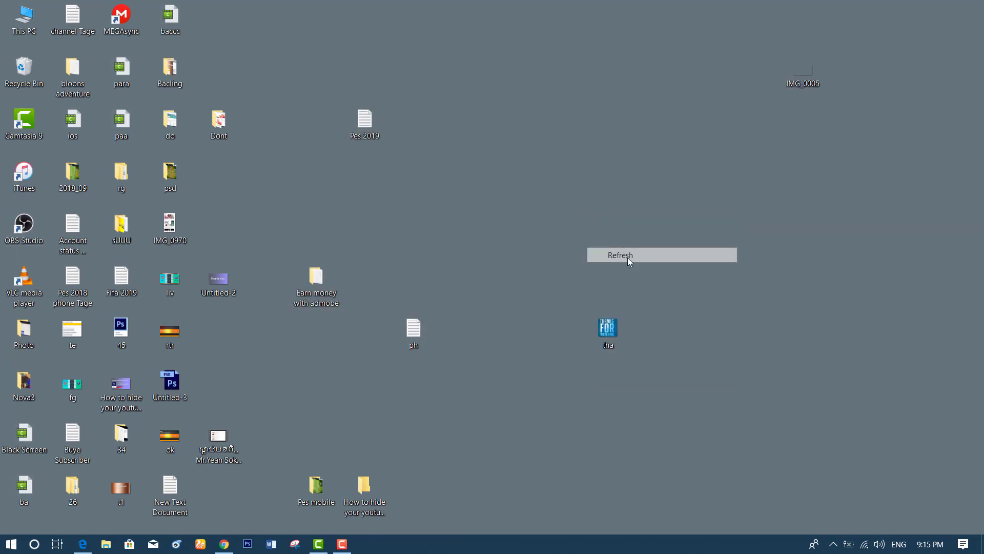
{"action": "right_click", "coordinate": [358, 205]}
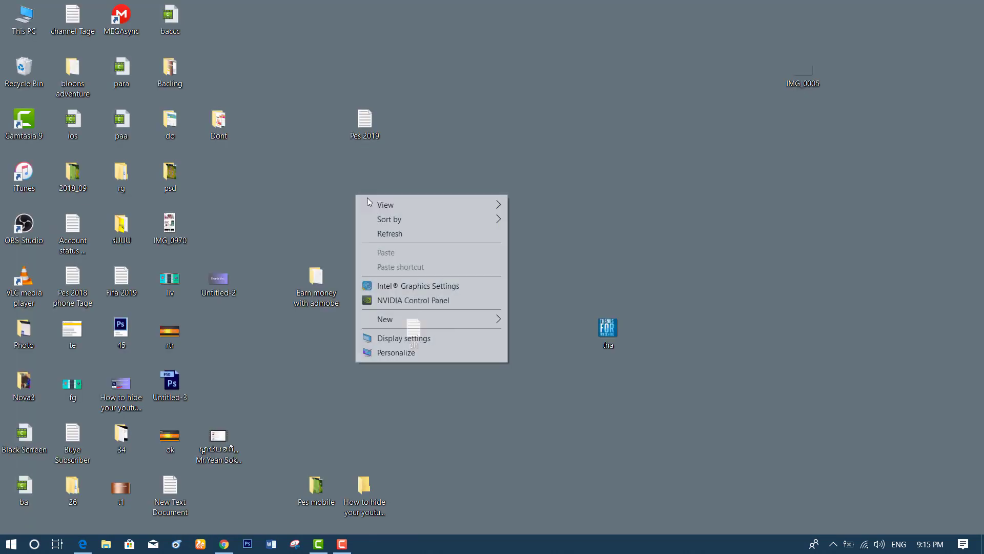
{"action": "left_click", "coordinate": [382, 232]}
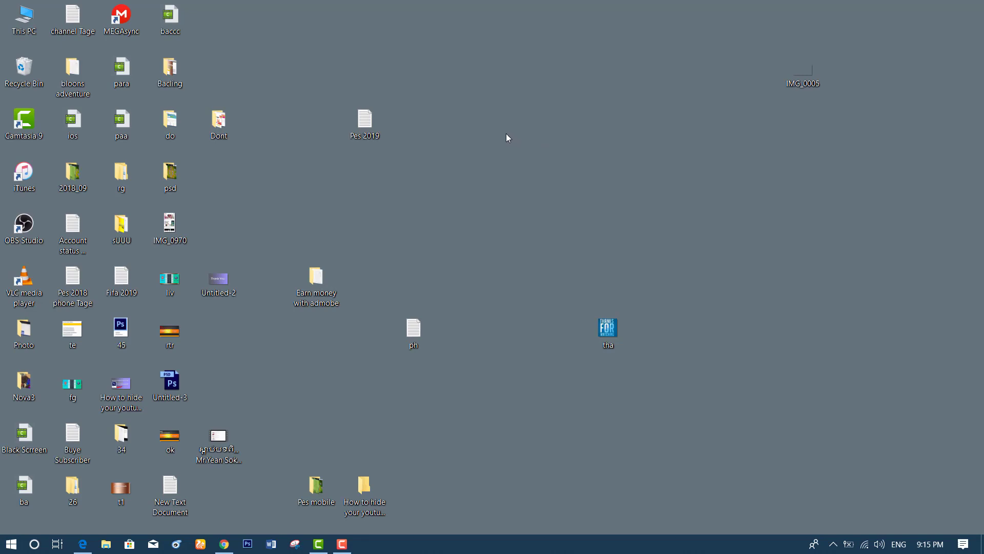
Open the NVIDIA Control Panel from the desktop.
{"action": "right_click", "coordinate": [478, 127]}
{"action": "mouse_move", "coordinate": [515, 138]}
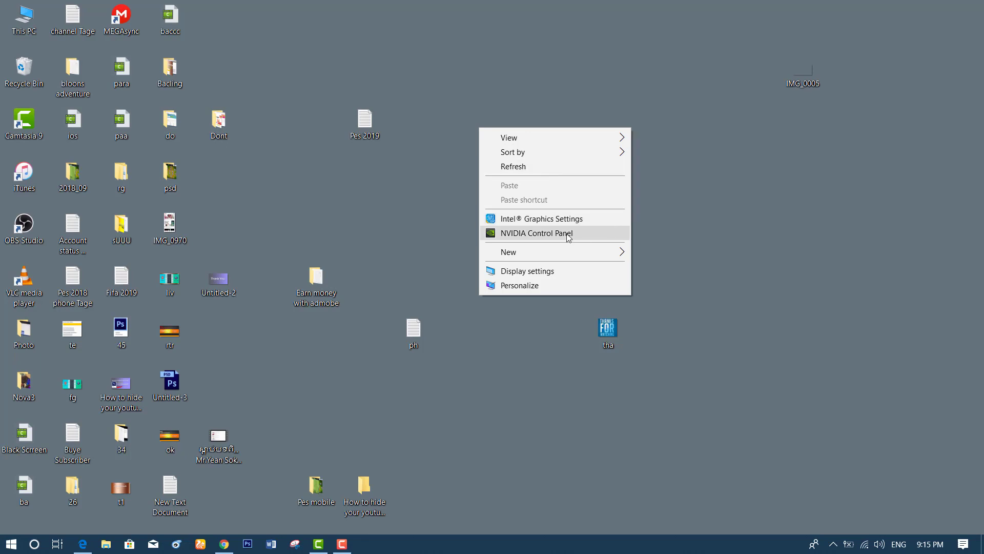
{"action": "left_click", "coordinate": [570, 232]}
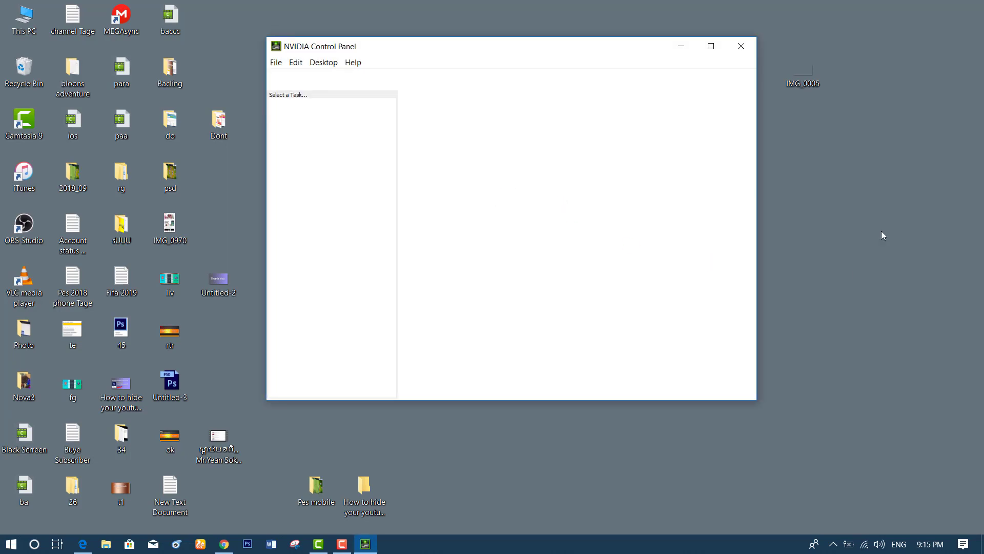
{"action": "right_click", "coordinate": [881, 232]}
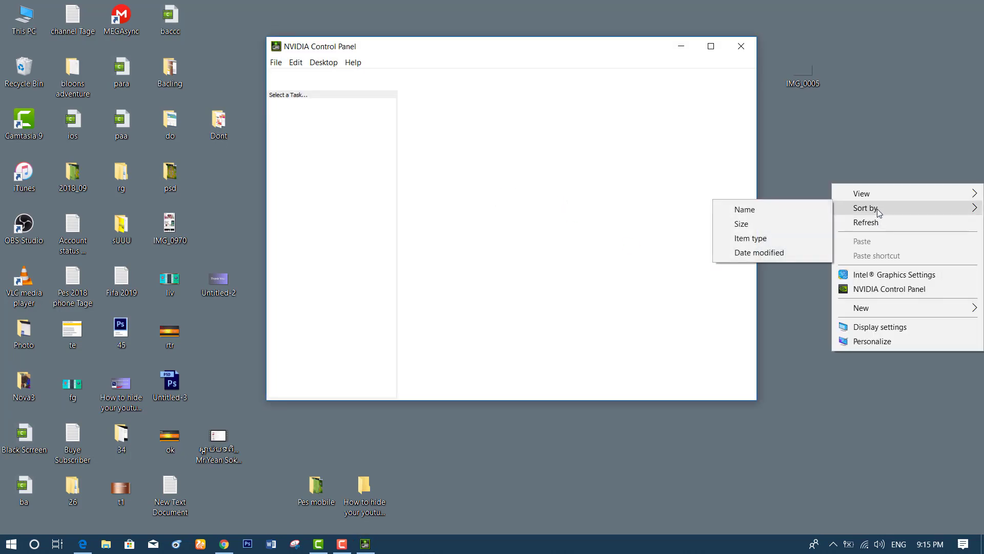
{"action": "left_click", "coordinate": [877, 223]}
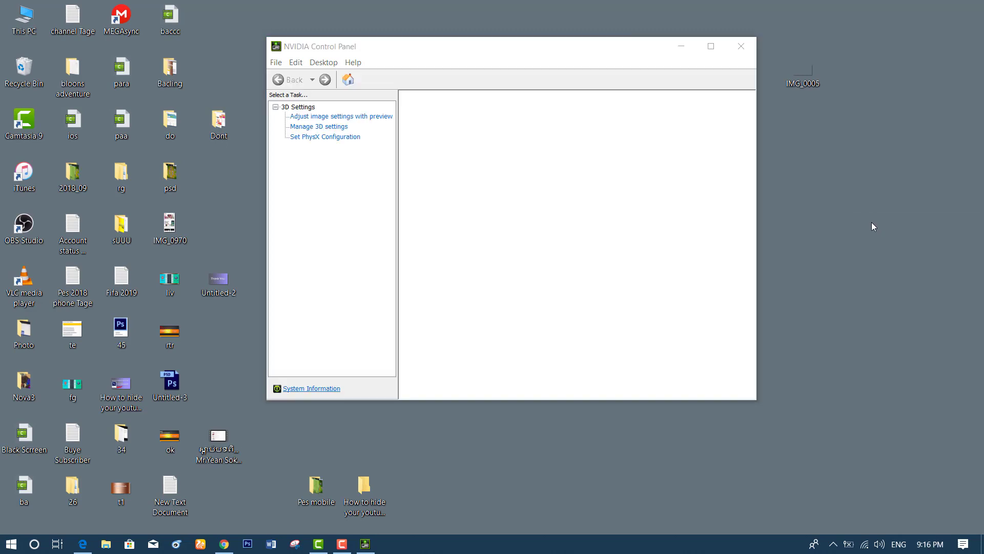
{"action": "right_click", "coordinate": [872, 217]}
{"action": "left_click", "coordinate": [890, 257]}
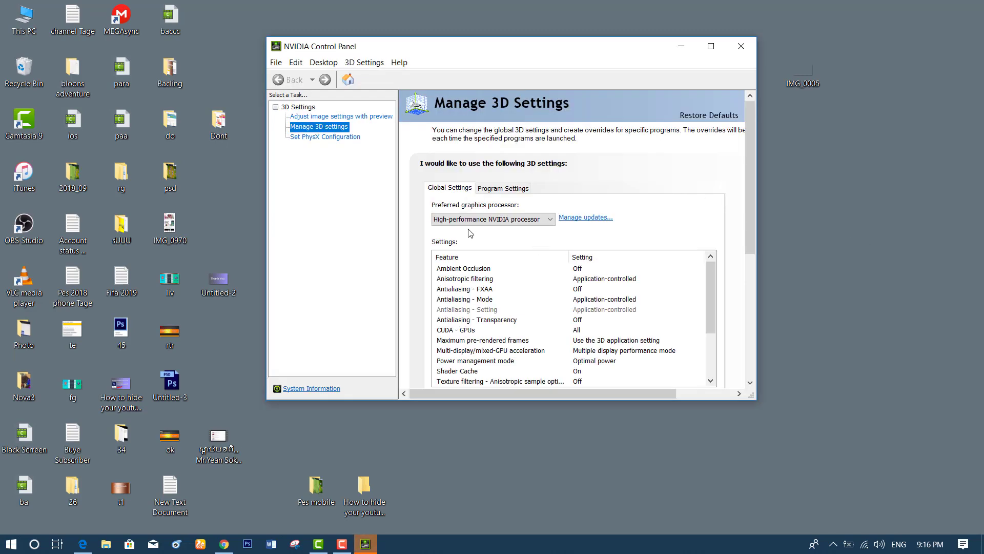
Show the program-specific 3D settings for obs64.exe and check the list of programs that can be added.
{"action": "left_click", "coordinate": [513, 188]}
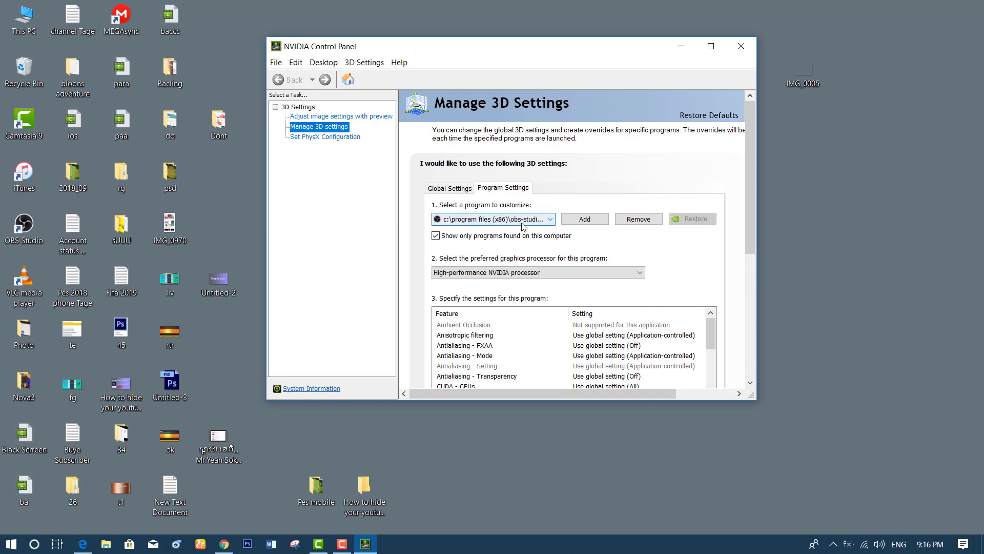
{"action": "left_click", "coordinate": [549, 219]}
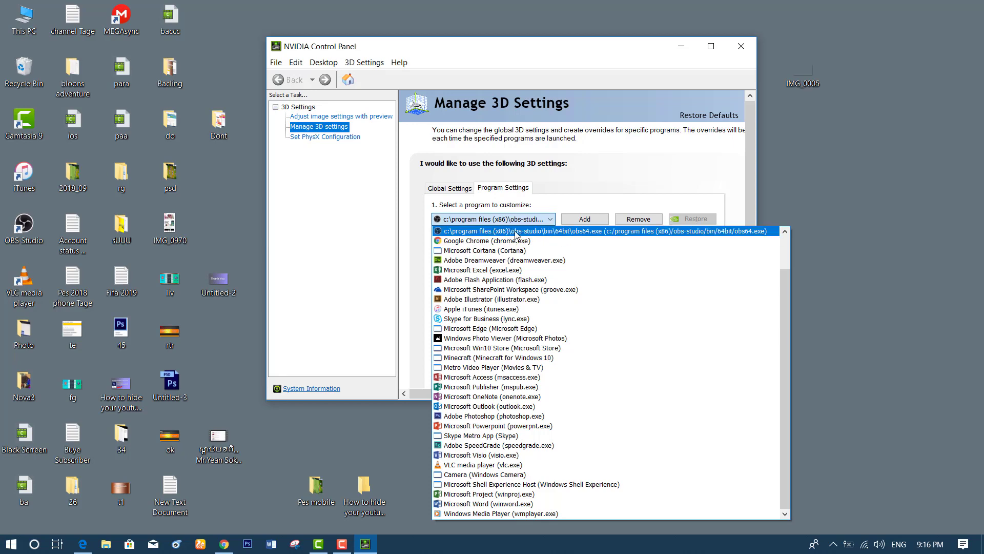
{"action": "left_click", "coordinate": [593, 180]}
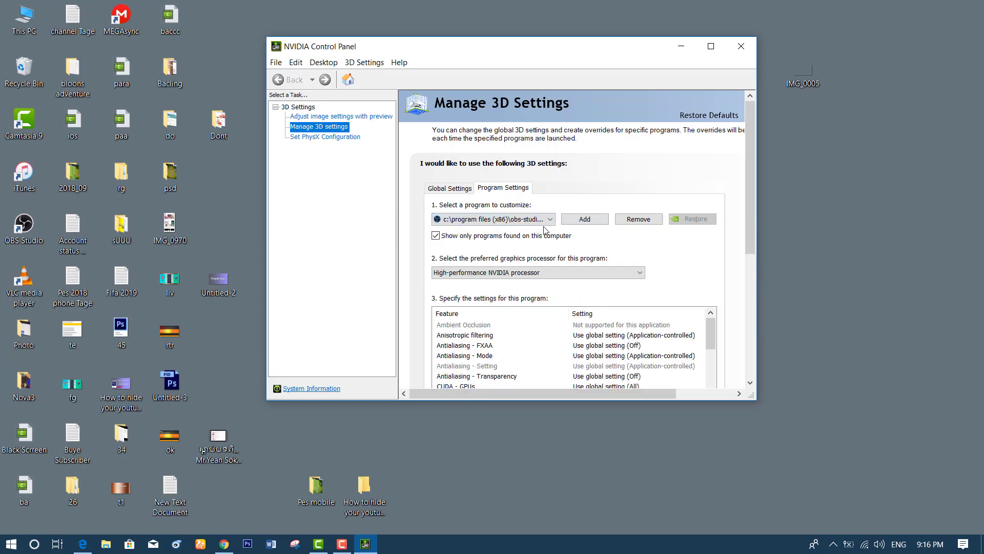
{"action": "left_click", "coordinate": [585, 219]}
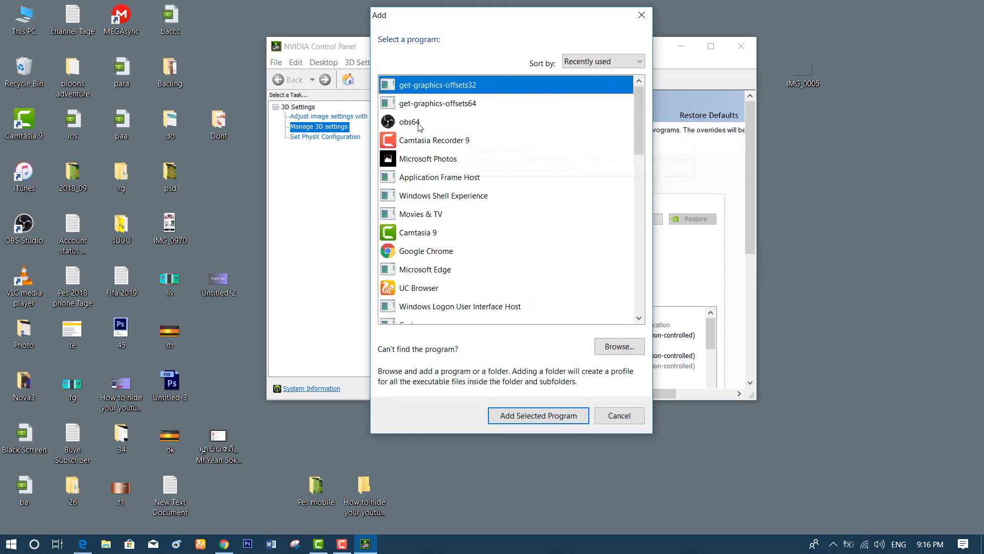
{"action": "left_click", "coordinate": [622, 418]}
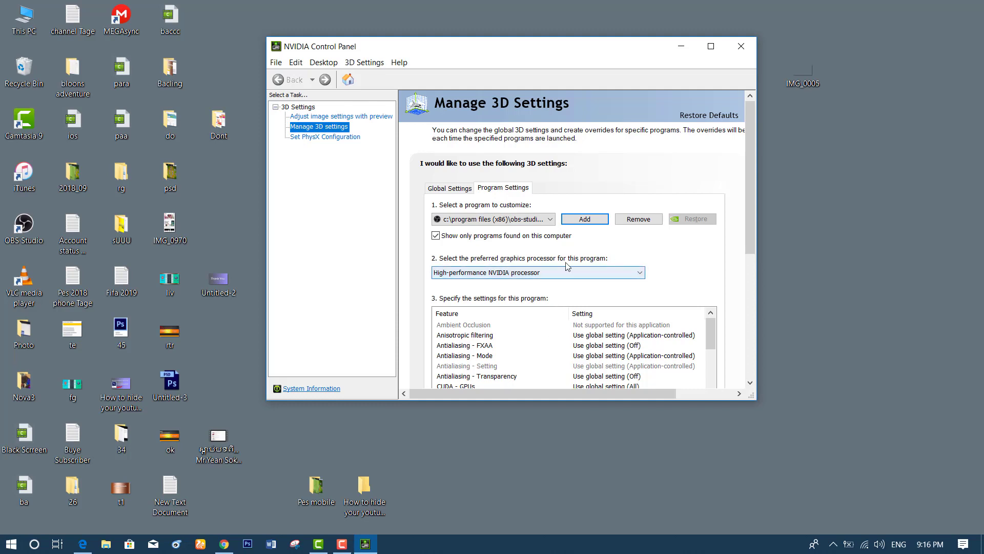
Set the preferred graphics processor for obs64.exe to Integrated graphics and apply the change.
{"action": "left_click", "coordinate": [641, 275]}
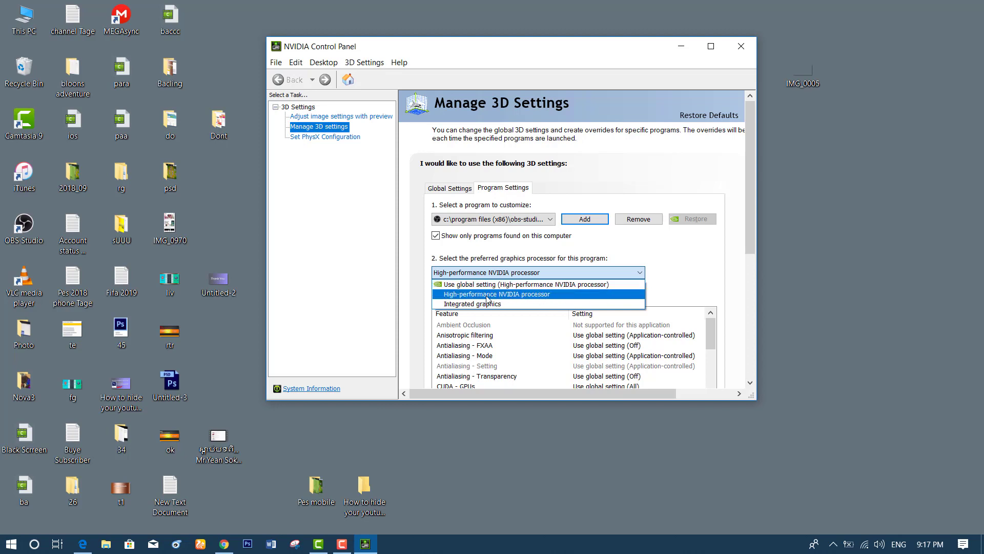
{"action": "left_click", "coordinate": [698, 280]}
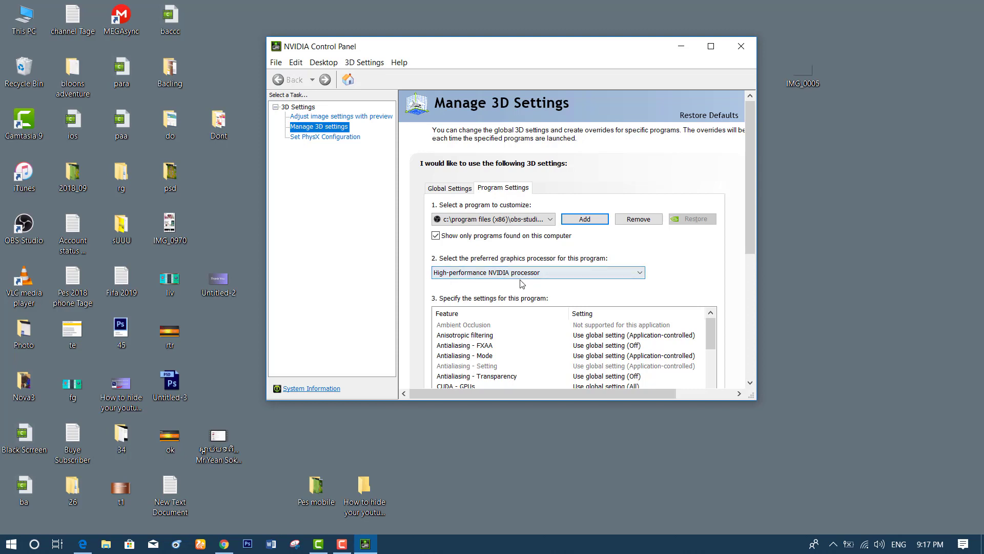
{"action": "left_click", "coordinate": [576, 276]}
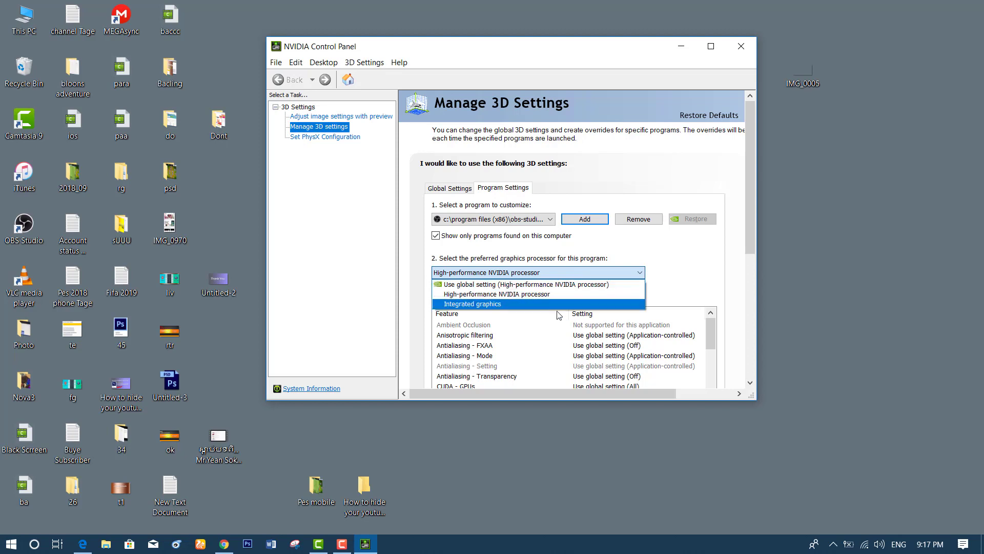
{"action": "left_click", "coordinate": [502, 305]}
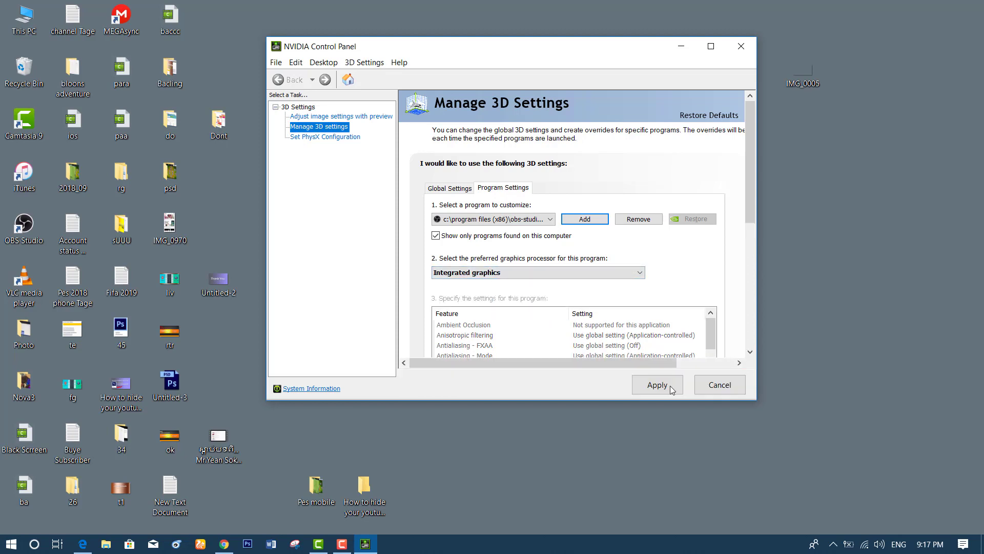
{"action": "right_click", "coordinate": [867, 257]}
{"action": "left_click", "coordinate": [881, 295]}
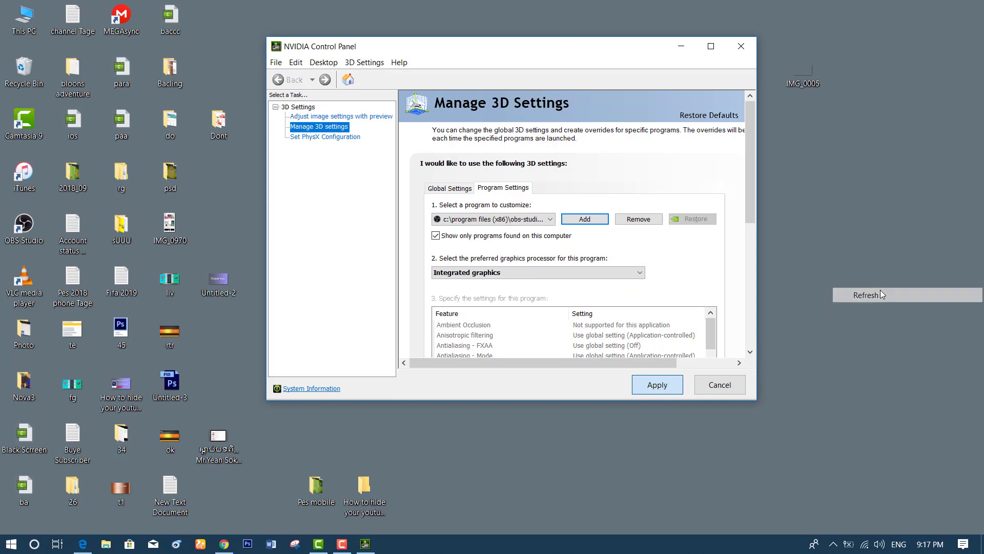
{"action": "right_click", "coordinate": [853, 258]}
{"action": "key", "text": "e"}
{"action": "right_click", "coordinate": [841, 241]}
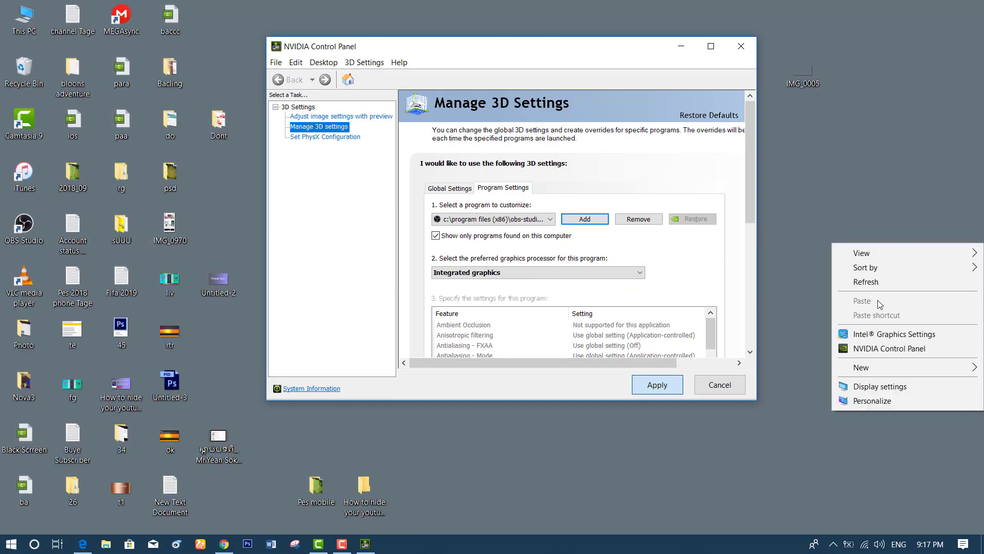
{"action": "left_click", "coordinate": [874, 287]}
{"action": "right_click", "coordinate": [821, 233]}
{"action": "left_click", "coordinate": [841, 272]}
{"action": "right_click", "coordinate": [840, 223]}
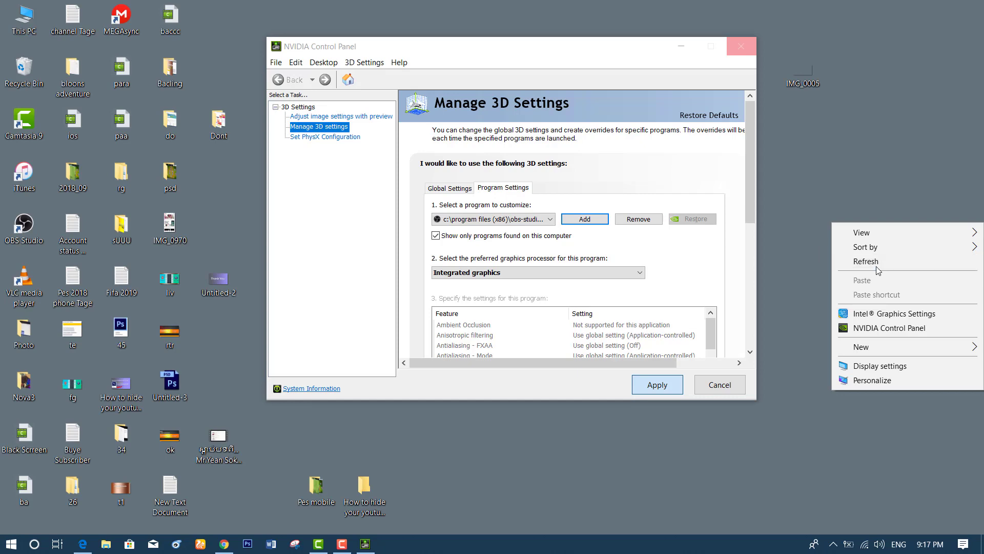
{"action": "left_click", "coordinate": [877, 271]}
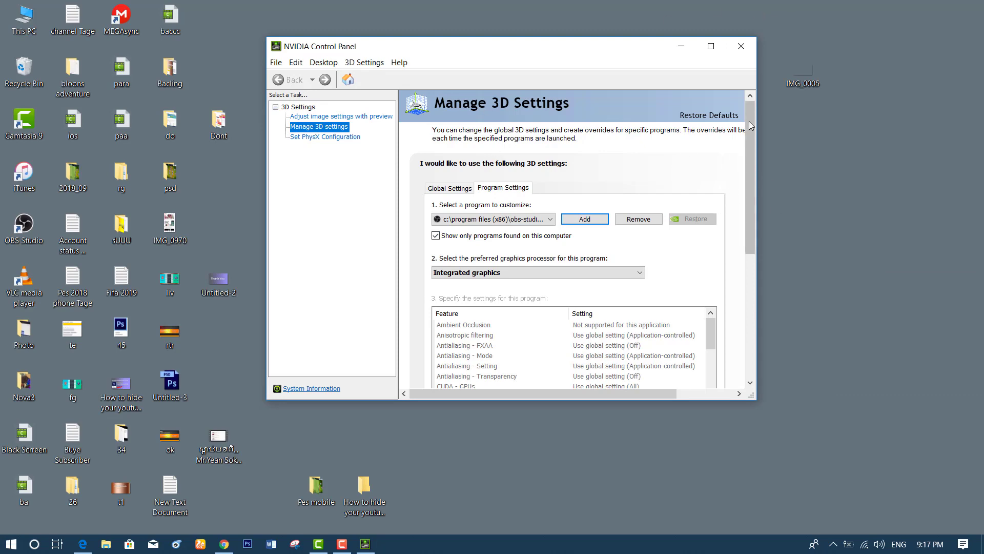
Close the NVIDIA Control Panel.
{"action": "left_click", "coordinate": [741, 46]}
{"action": "right_click", "coordinate": [381, 204]}
{"action": "left_click", "coordinate": [439, 244]}
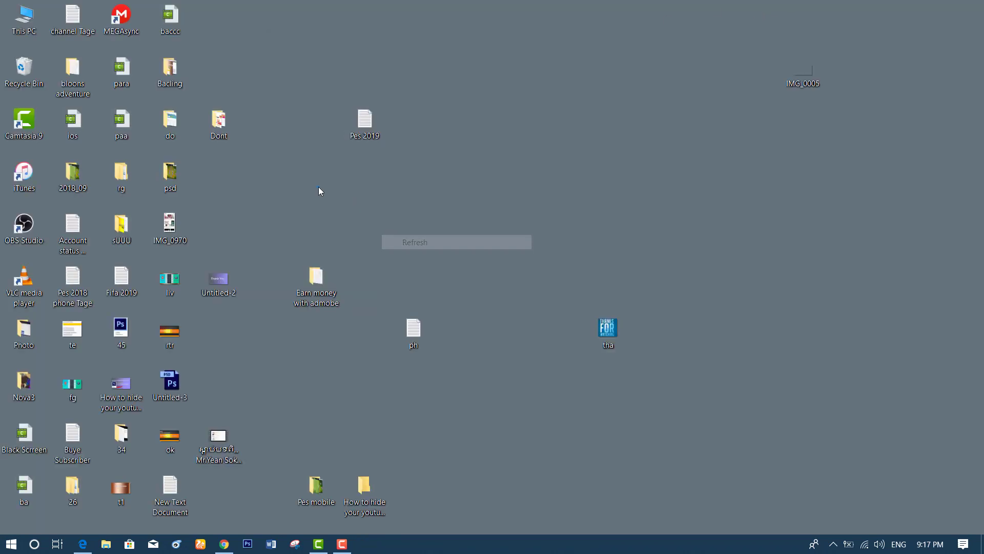
{"action": "right_click", "coordinate": [318, 187]}
{"action": "left_click", "coordinate": [374, 227]}
{"action": "right_click", "coordinate": [371, 203]}
{"action": "left_click", "coordinate": [438, 241]}
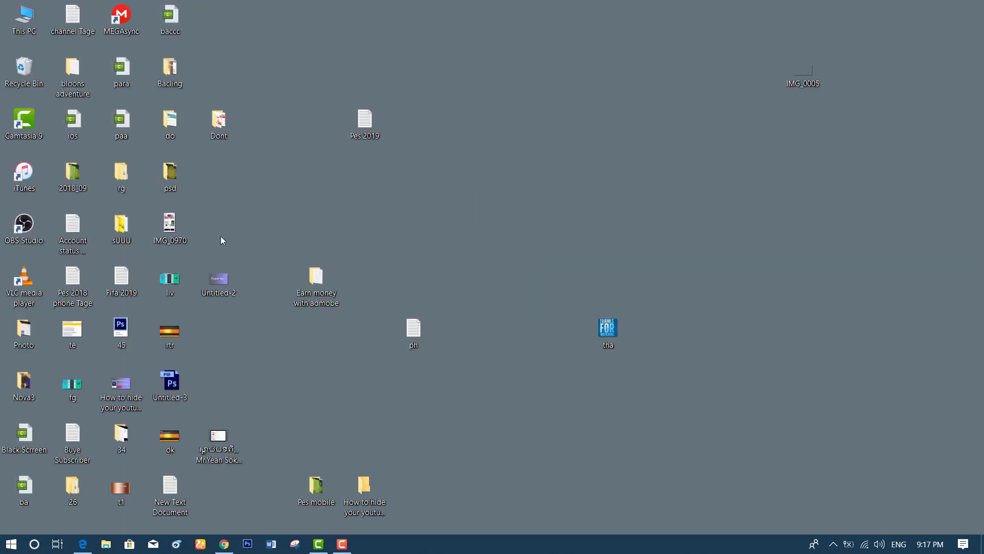
Launch OBS Studio again and remove the existing Display Capture source from the scene.
{"action": "double_click", "coordinate": [37, 242]}
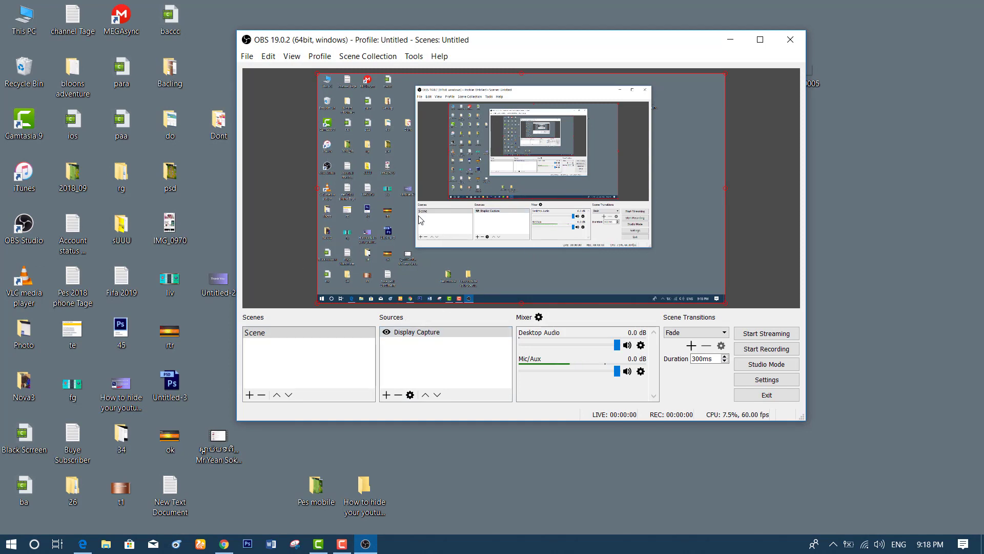
{"action": "right_click", "coordinate": [414, 333]}
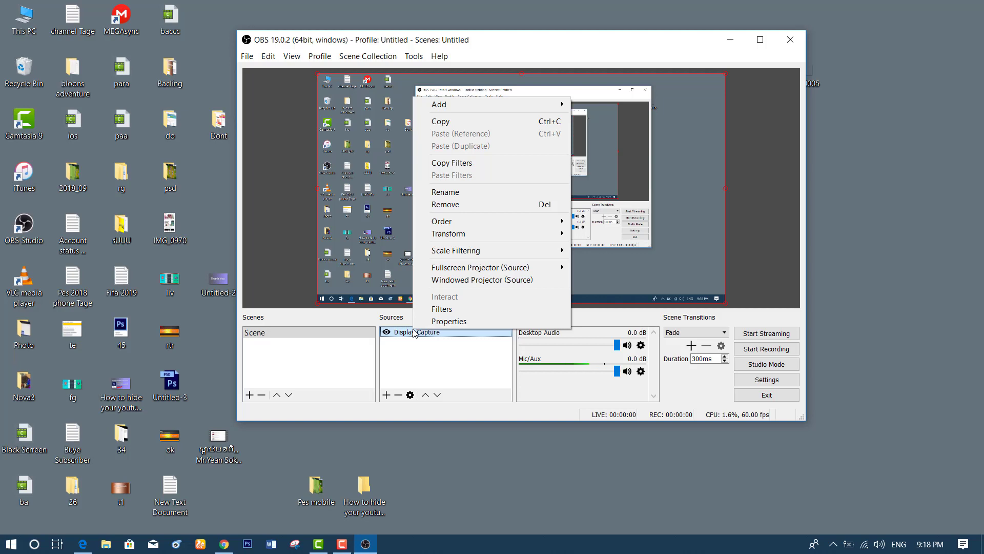
{"action": "left_click", "coordinate": [520, 204]}
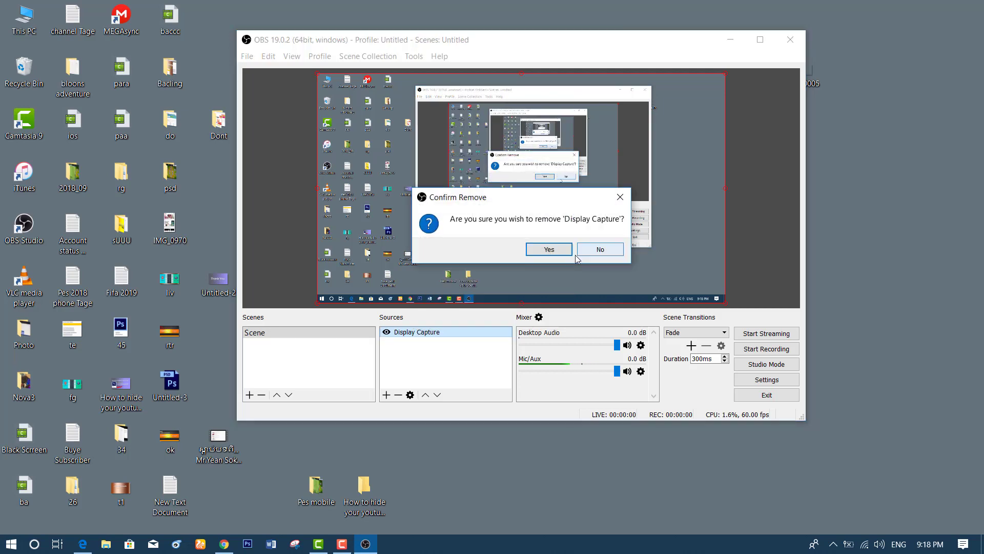
{"action": "left_click", "coordinate": [549, 249]}
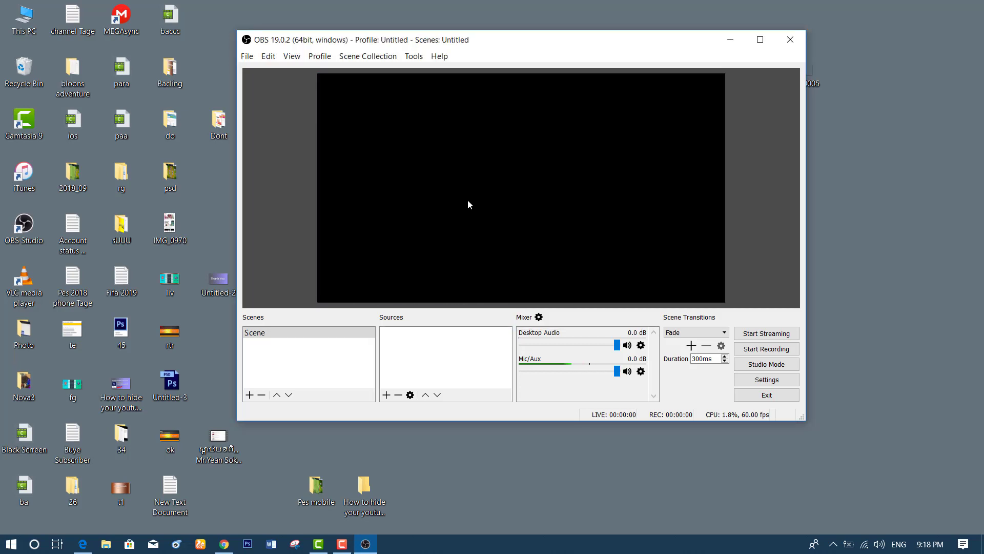
Create a new visible Display Capture source with the default name and display settings.
{"action": "right_click", "coordinate": [418, 349]}
{"action": "mouse_move", "coordinate": [443, 358]}
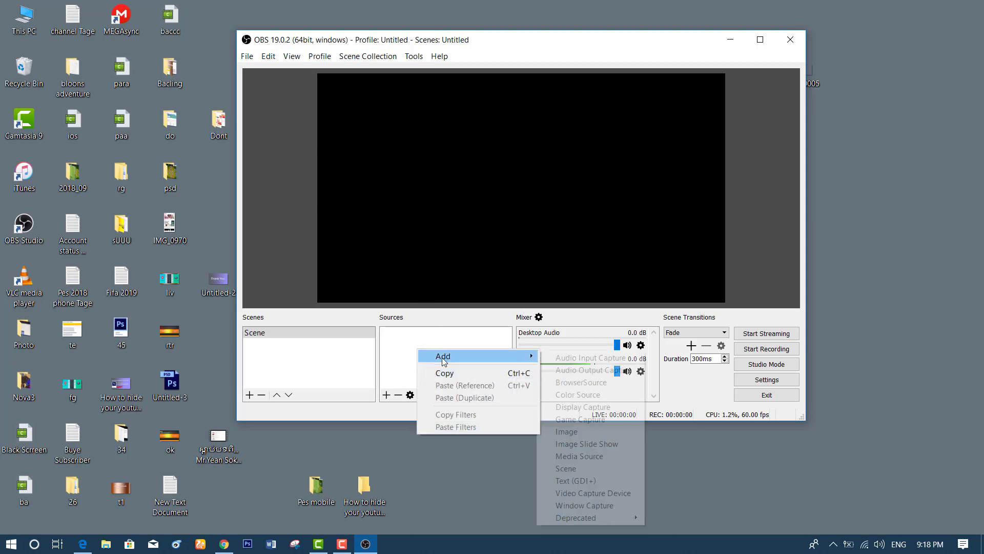
{"action": "left_click", "coordinate": [626, 408]}
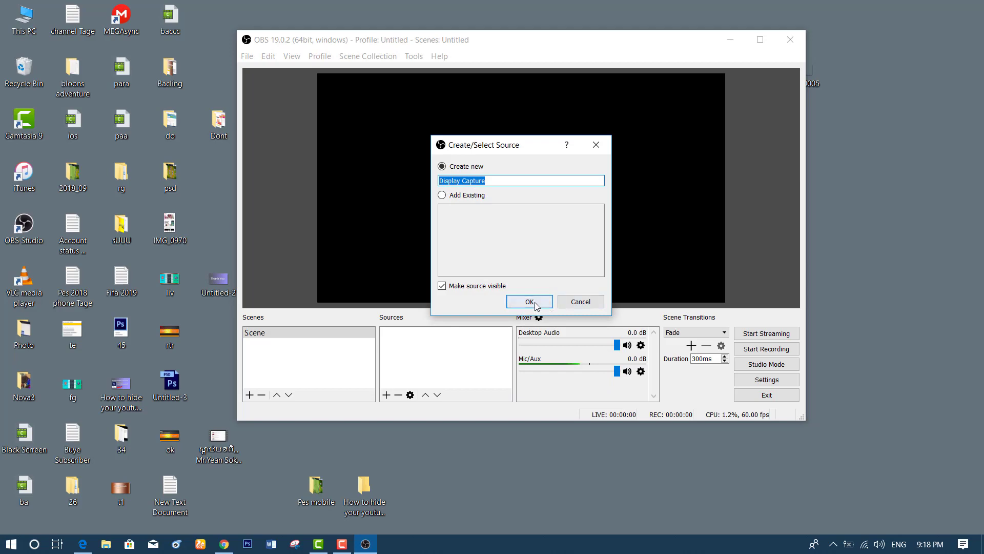
{"action": "left_click", "coordinate": [531, 302]}
{"action": "left_click", "coordinate": [624, 370]}
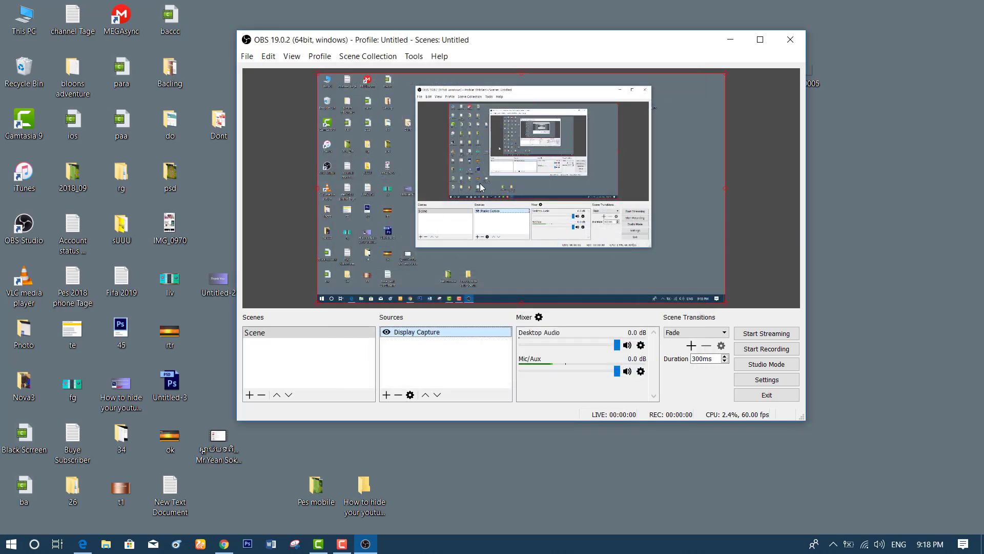
Move the OBS window around the desktop to check that the Display Capture preview follows the screen live.
{"action": "left_click_drag", "start_coordinate": [619, 51], "coordinate": [594, 85]}
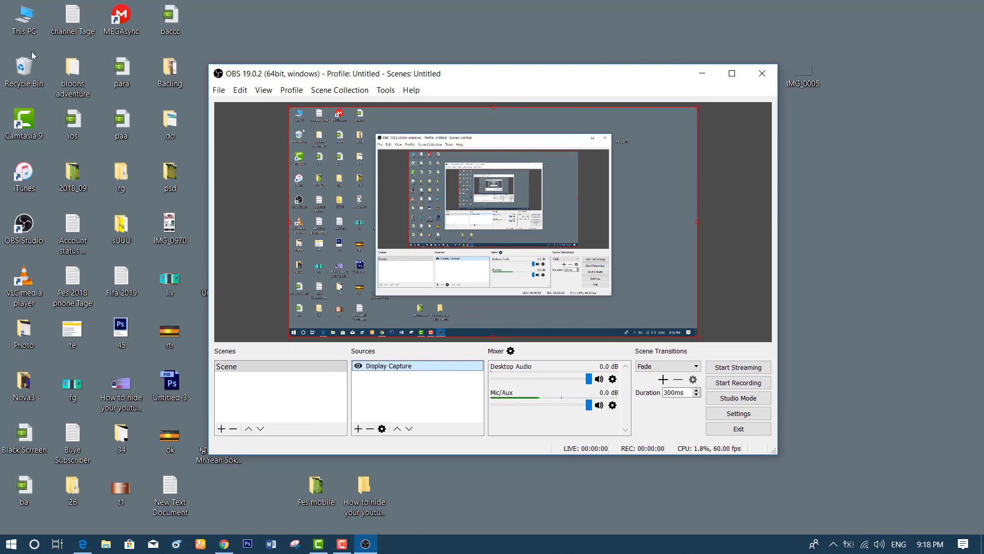
{"action": "left_click_drag", "start_coordinate": [450, 72], "coordinate": [519, 72]}
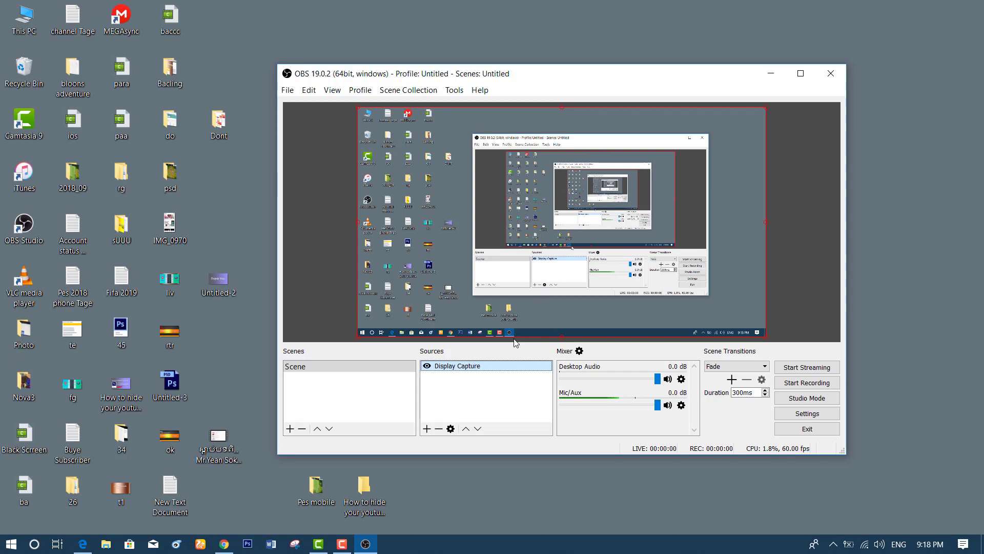
{"action": "right_click", "coordinate": [474, 403]}
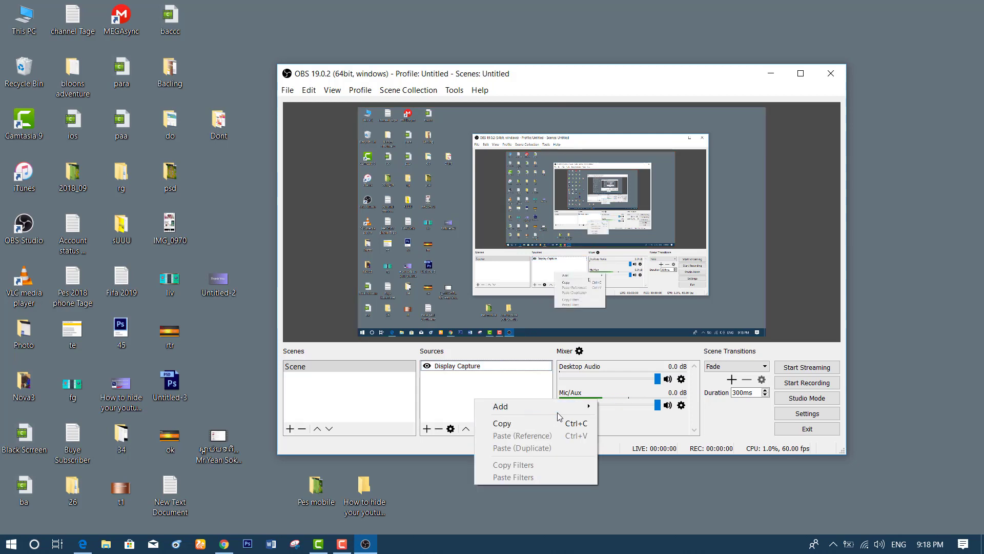
{"action": "mouse_move", "coordinate": [569, 412]}
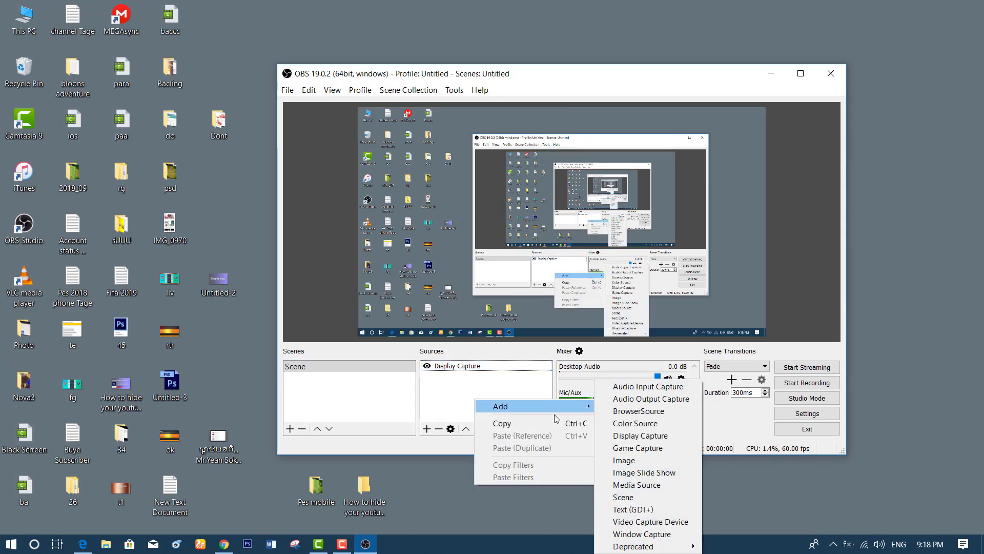
{"action": "left_click", "coordinate": [456, 447]}
{"action": "left_click", "coordinate": [911, 327]}
{"action": "right_click", "coordinate": [911, 327]}
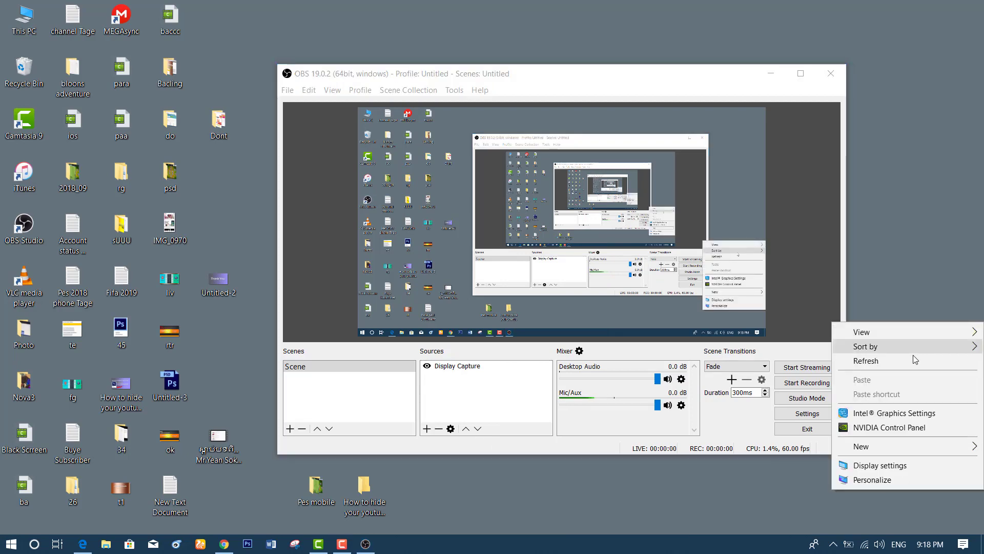
{"action": "left_click", "coordinate": [911, 360]}
{"action": "left_click", "coordinate": [566, 83]}
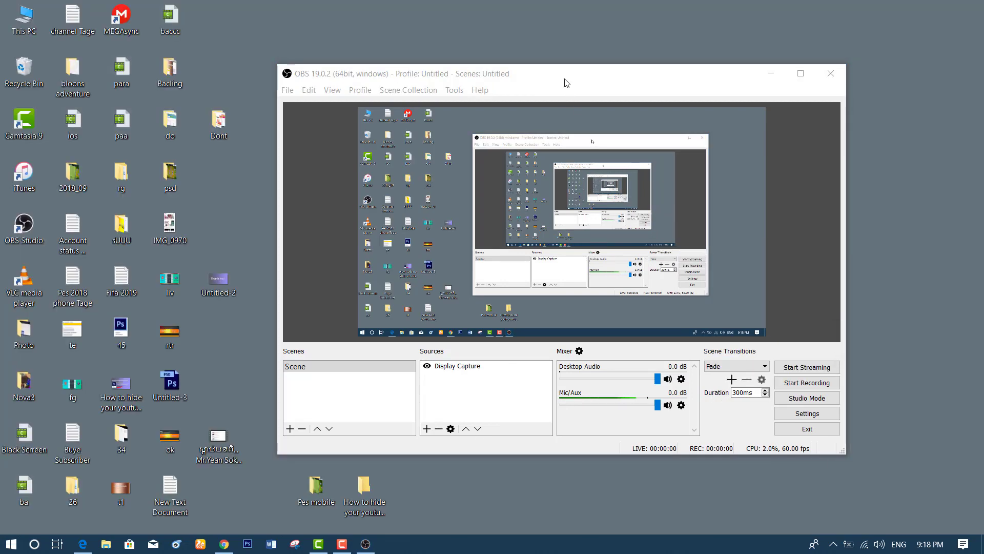